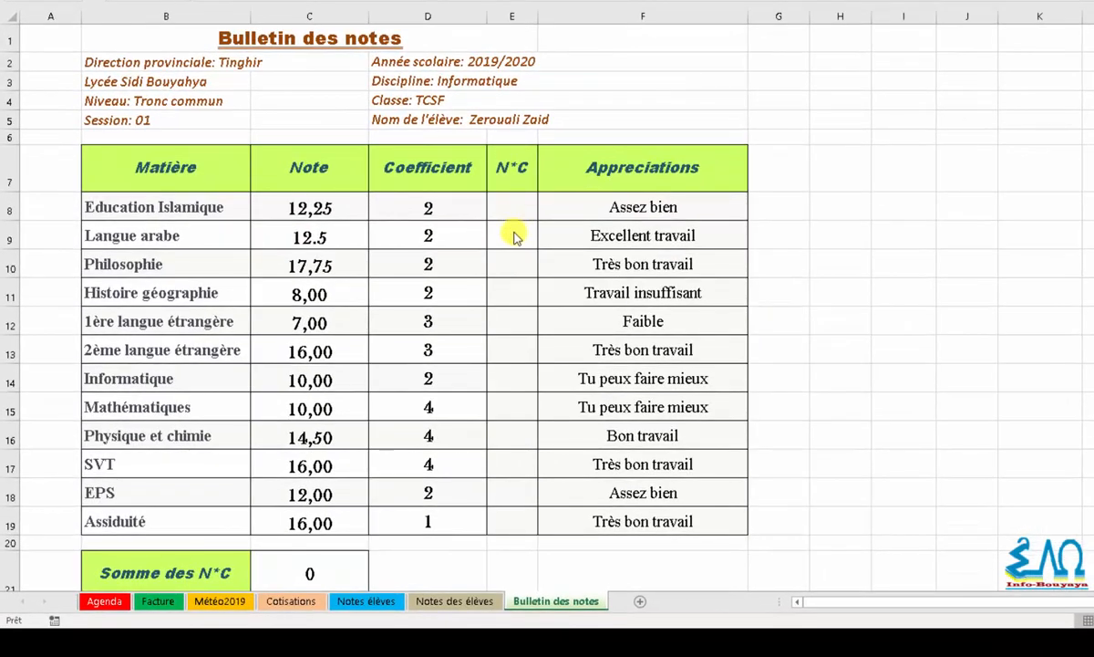
# Step: Enter =C8*D8 in the N*C cell for Education Islamique (E8) and widen column E to fit the result
pyautogui.click(515, 209)
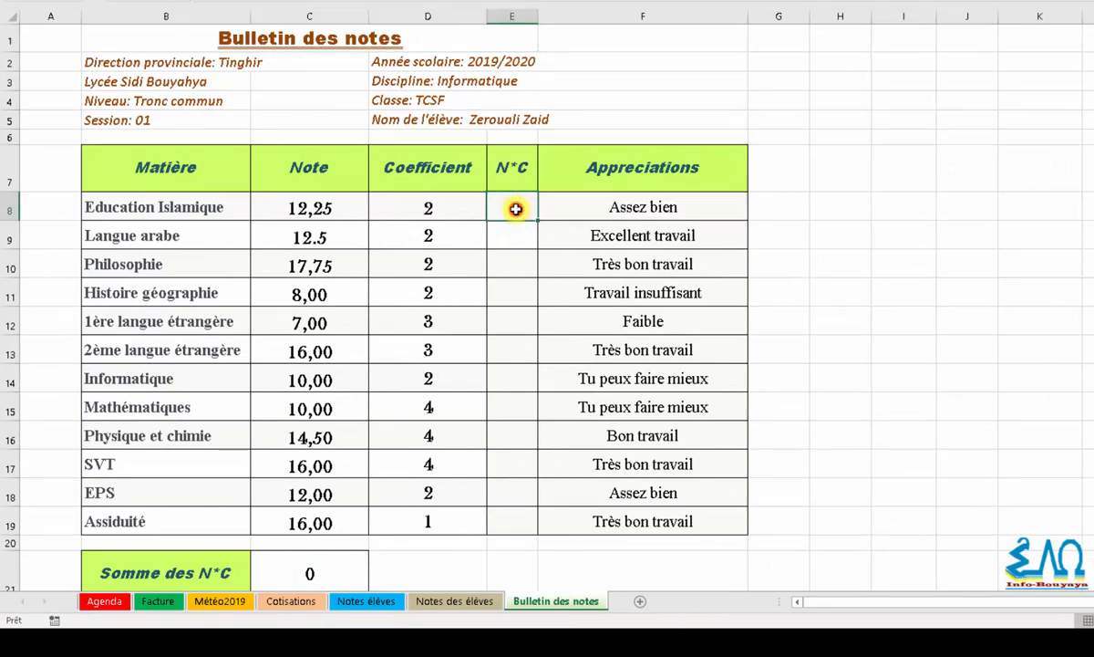
pyautogui.write('=')
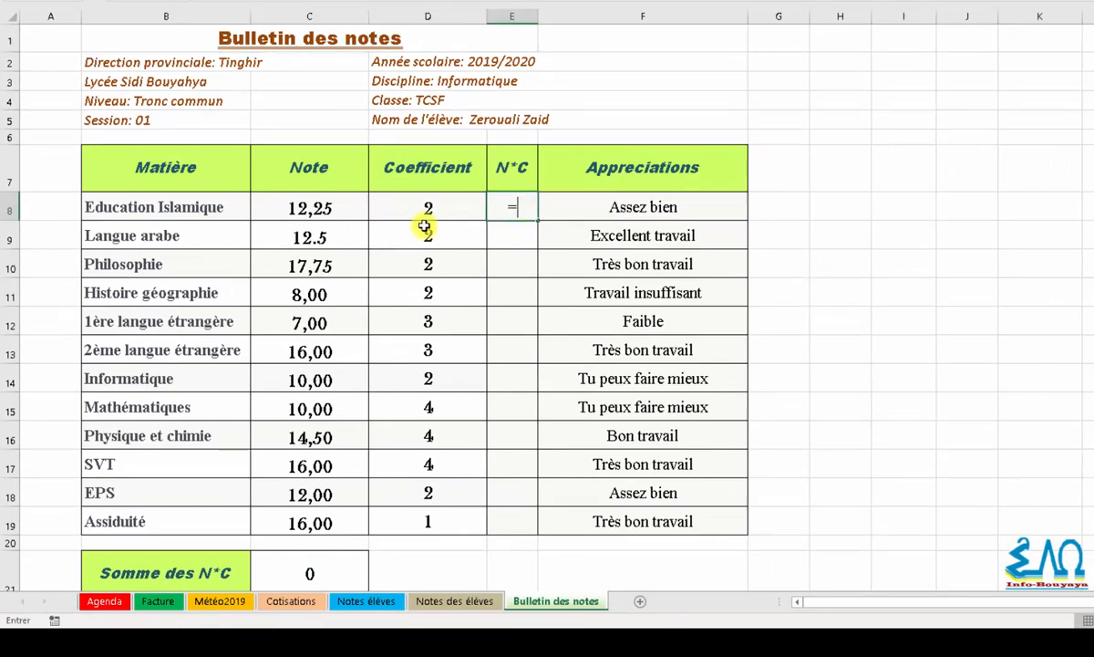
pyautogui.click(328, 209)
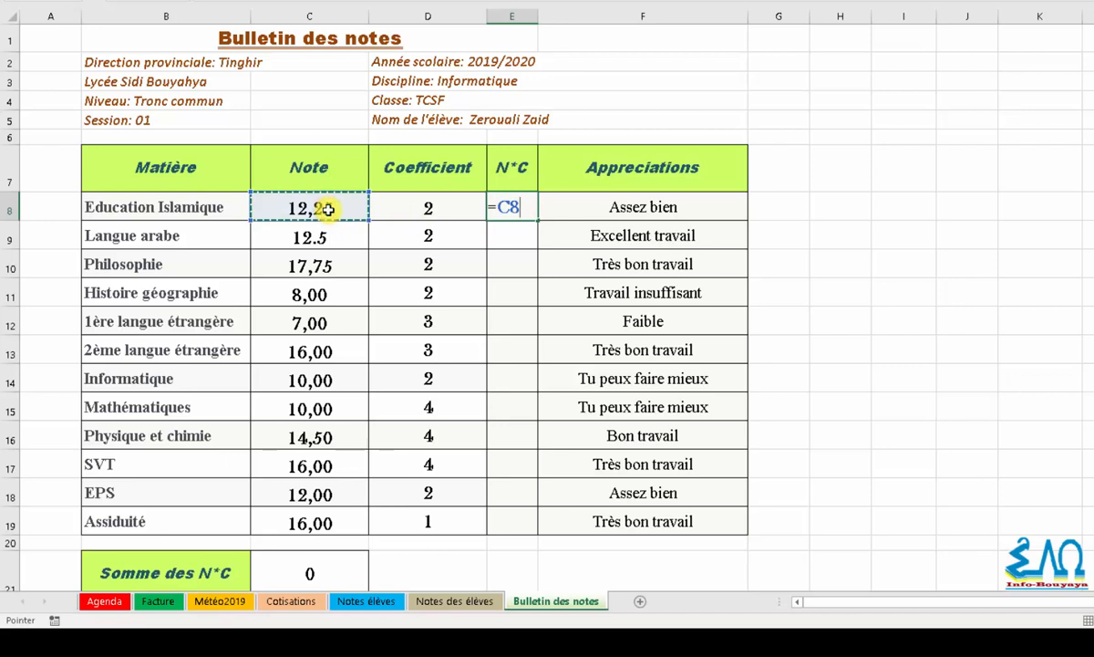
pyautogui.write('*')
pyautogui.click(399, 209)
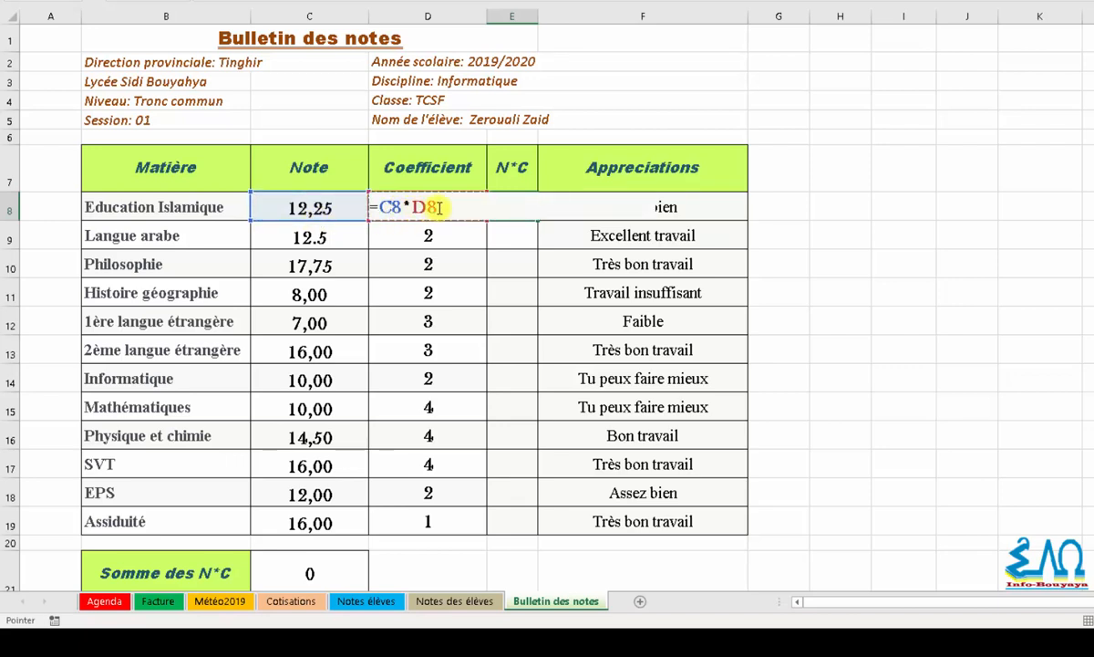
pyautogui.press('Return')
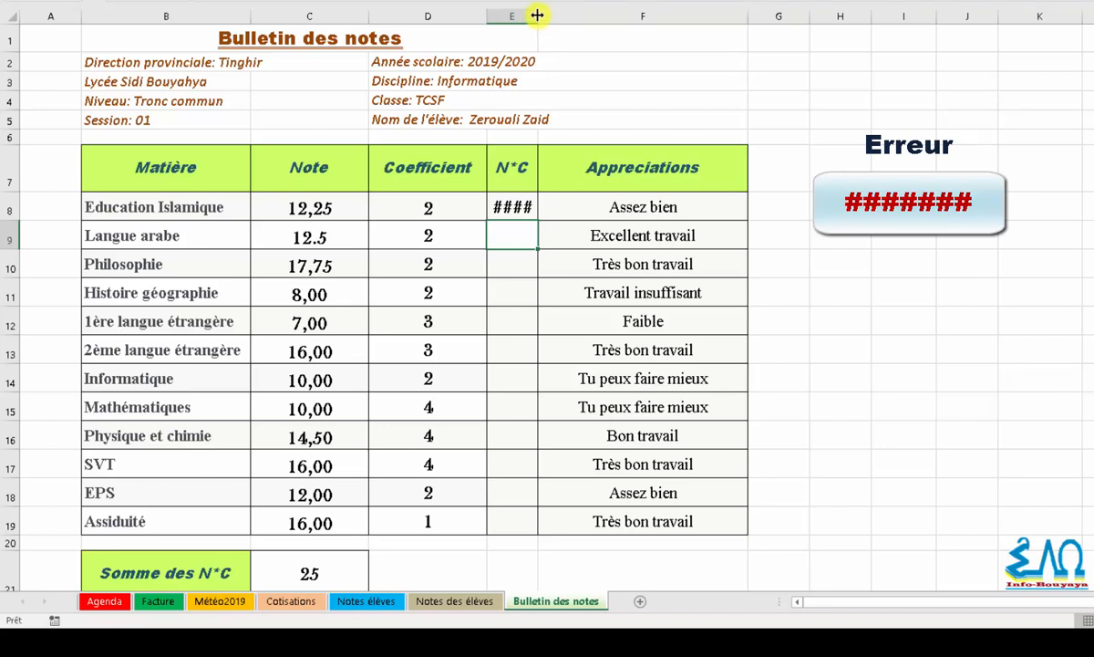
pyautogui.moveTo(537, 14); pyautogui.dragTo(614, 19)
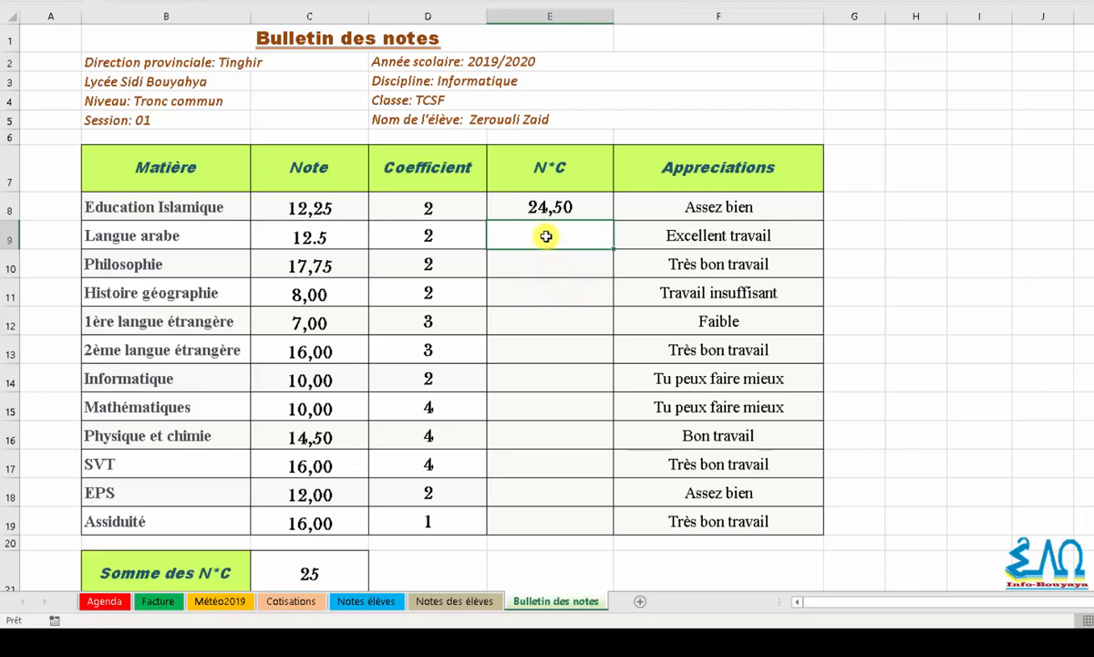
# Step: Enter =C9*D9 in the N*C cell for Langue arabe (E9)
pyautogui.write('=')
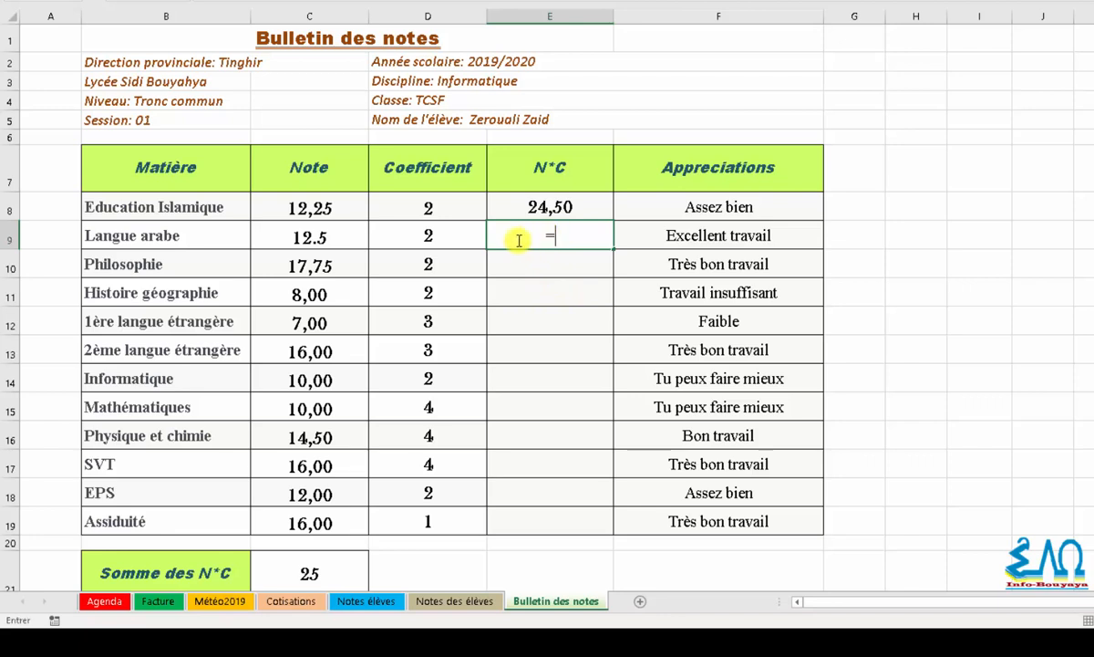
pyautogui.click(330, 233)
pyautogui.write('*')
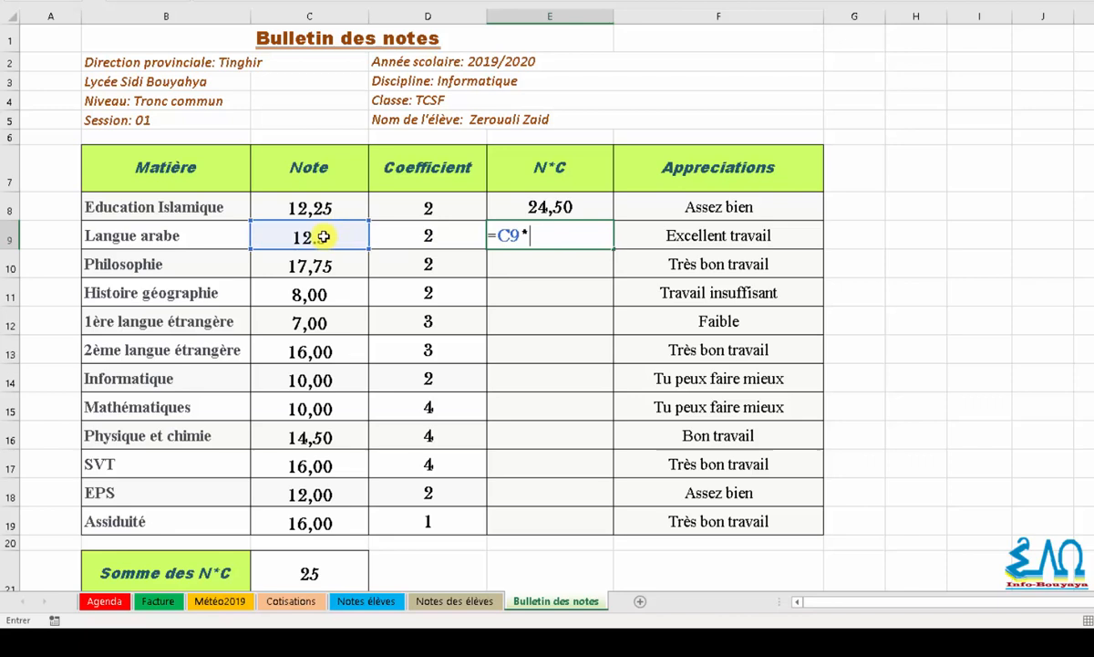
pyautogui.click(409, 239)
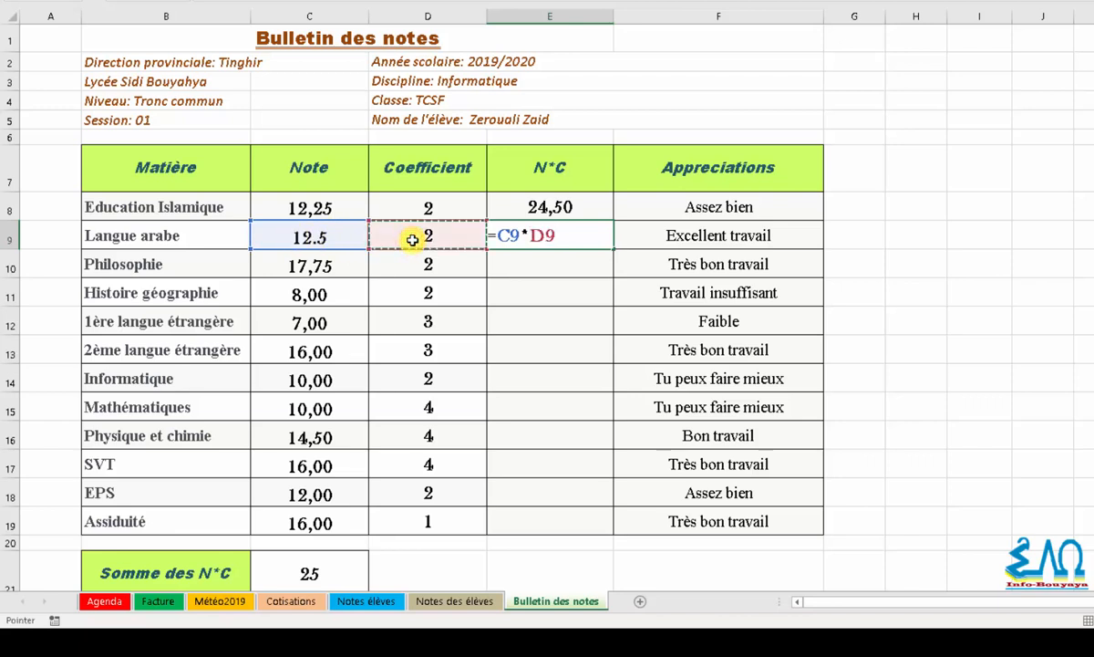
pyautogui.press('Return')
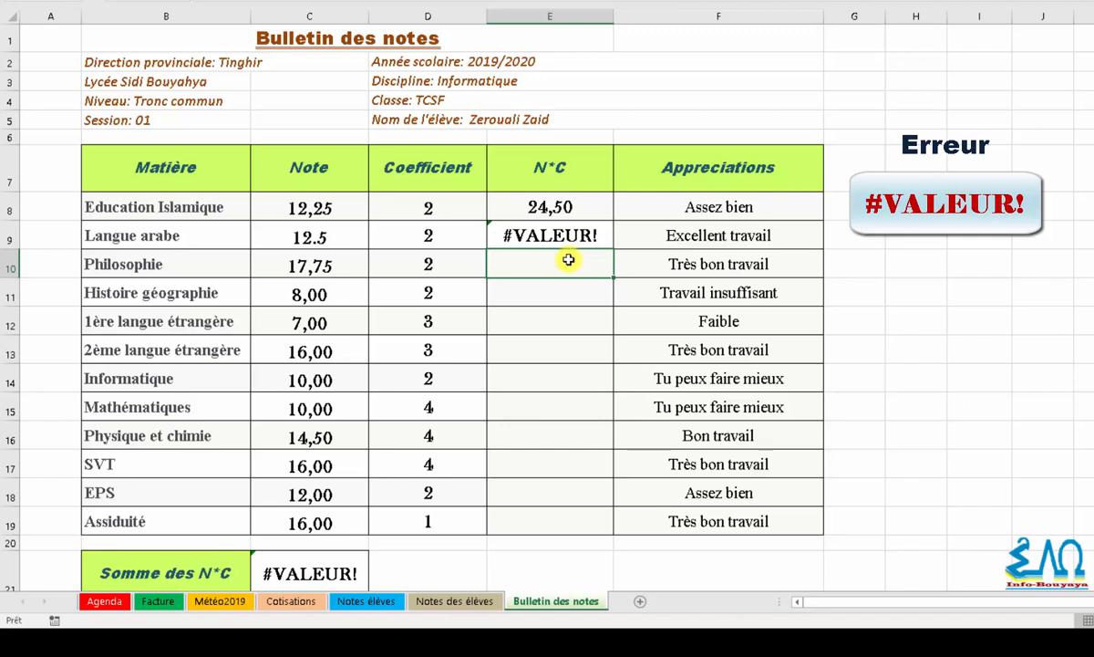
# Step: Correct the Langue arabe grade in C9 to 12,5 with a comma as the decimal separator
pyautogui.click(310, 245)
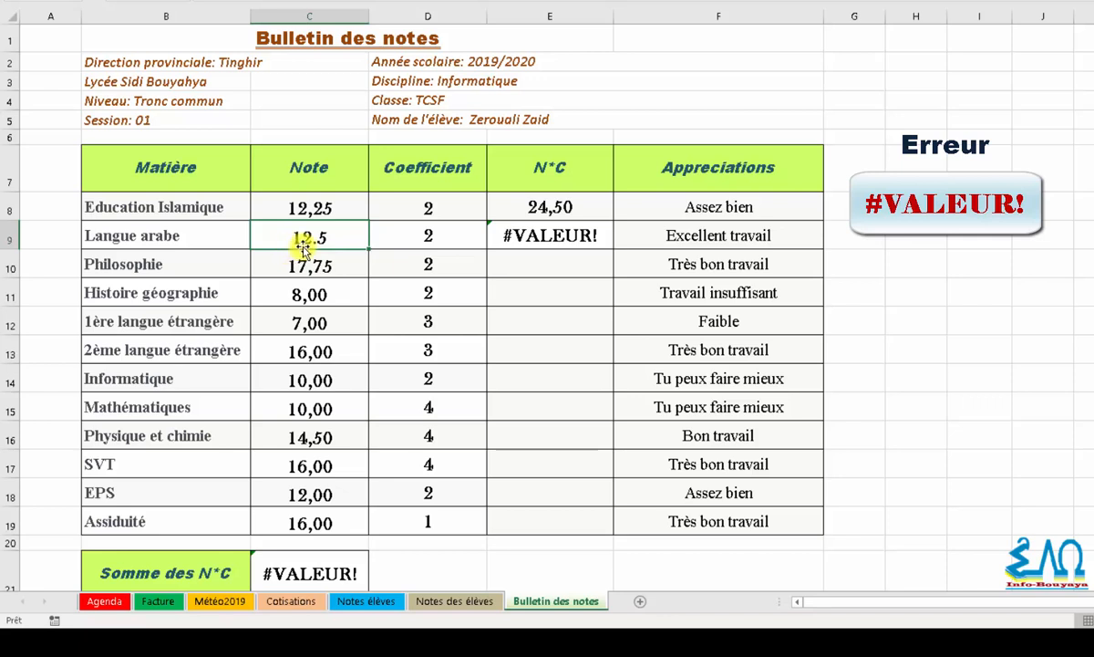
pyautogui.doubleClick(306, 242)
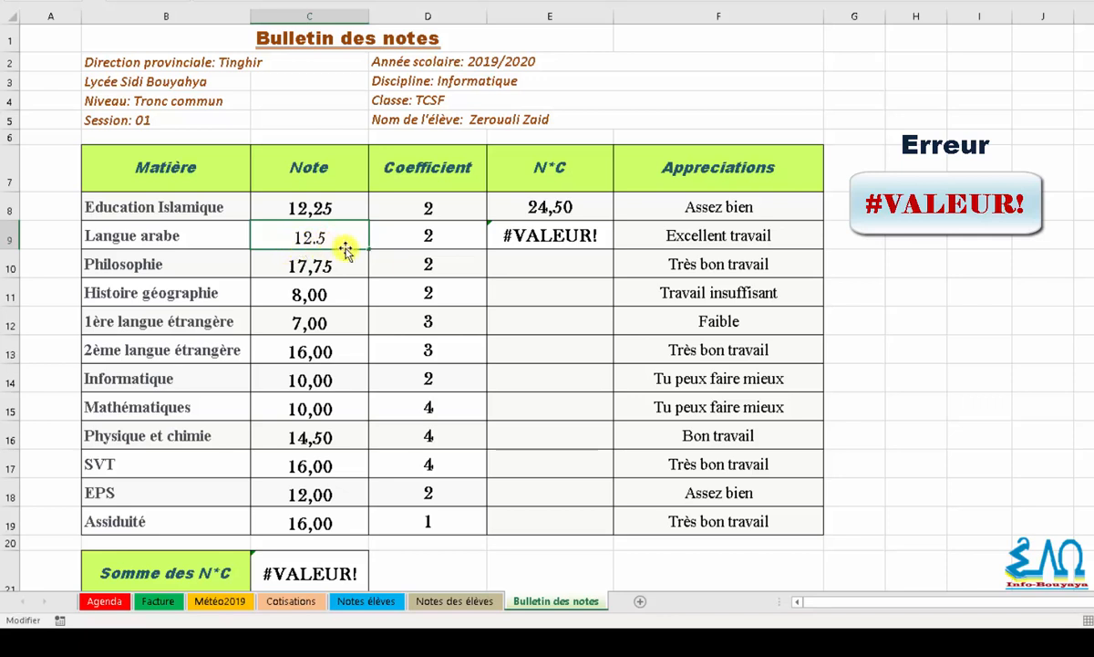
pyautogui.press('BackSpace')
pyautogui.write(',')
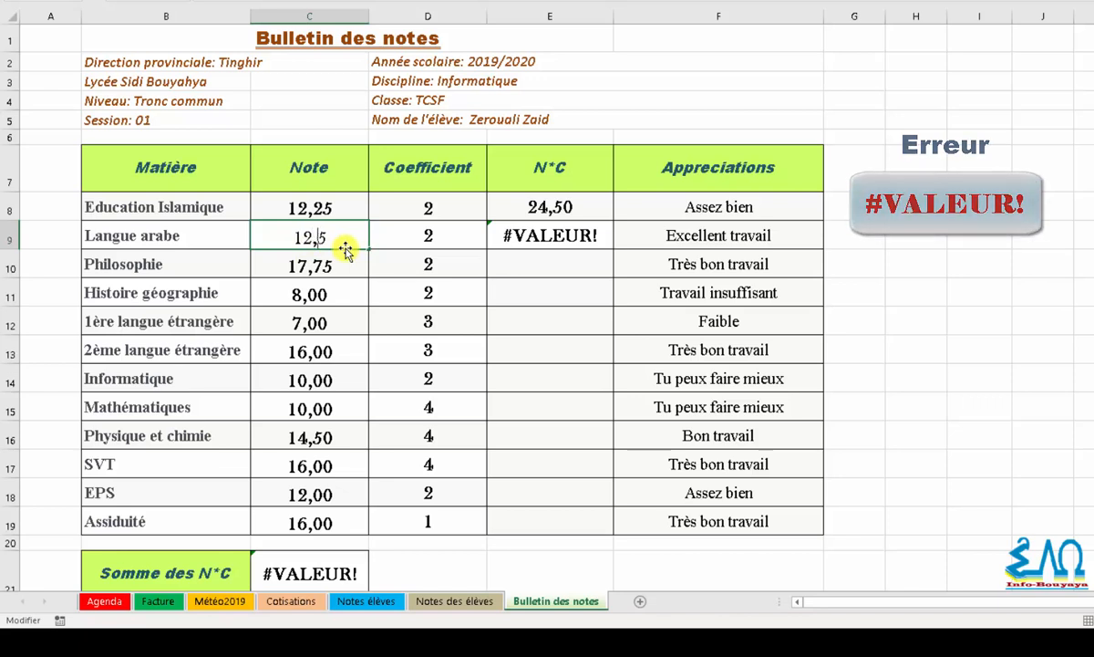
pyautogui.press('Return')
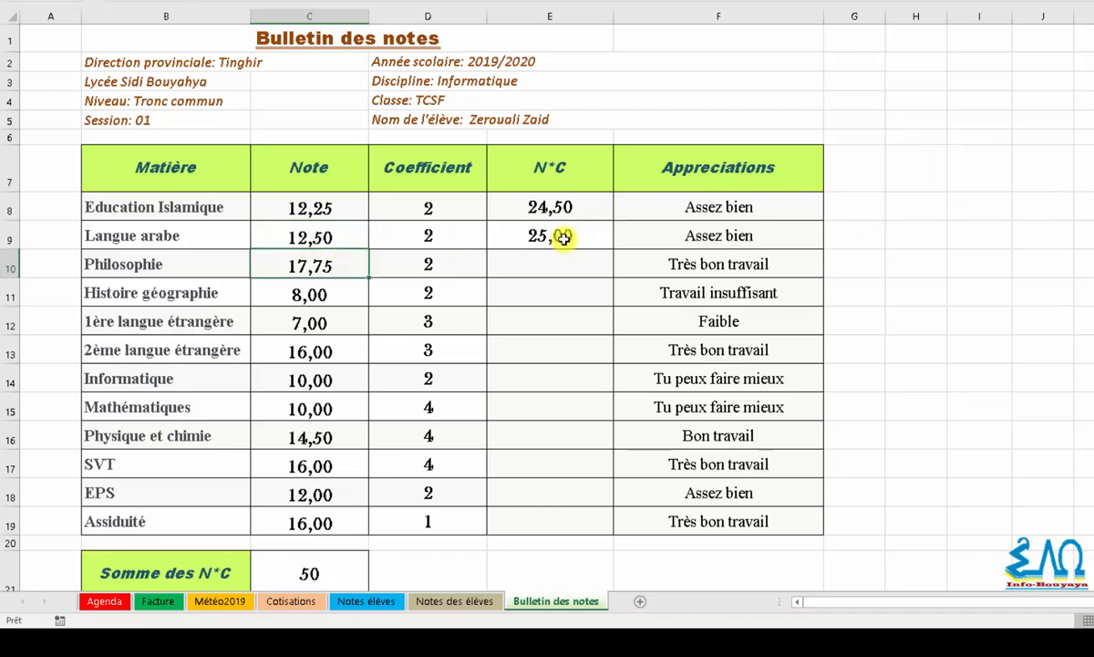
# Step: Enter =PRODUI(C10;D10) in the N*C cell for Philosophie (E10)
pyautogui.click(544, 264)
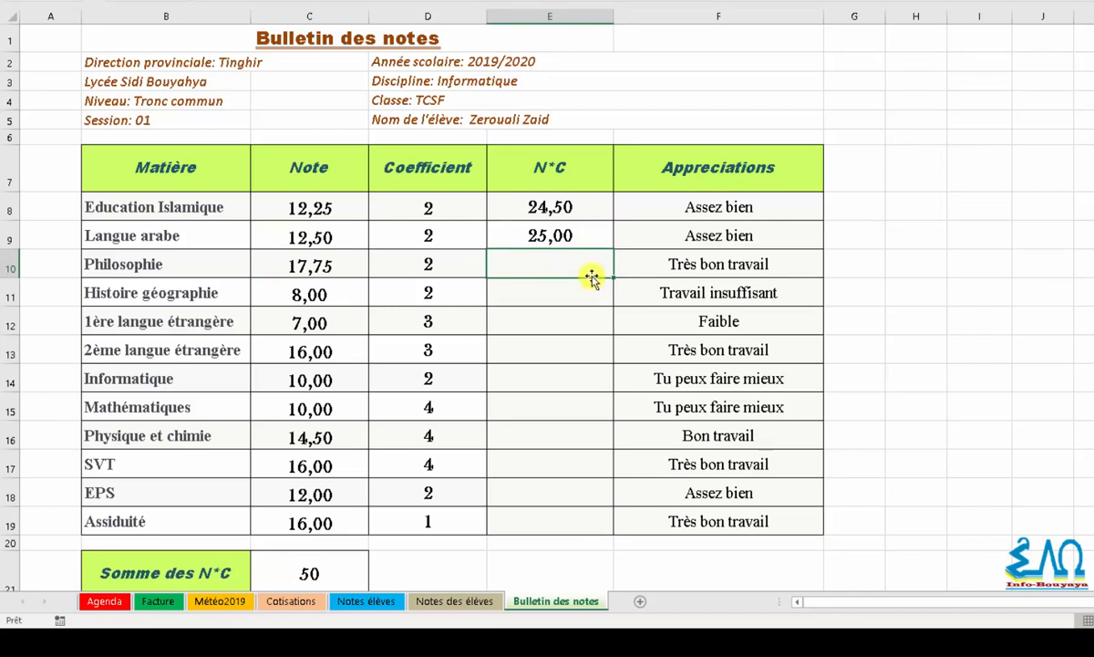
pyautogui.write('=PROD')
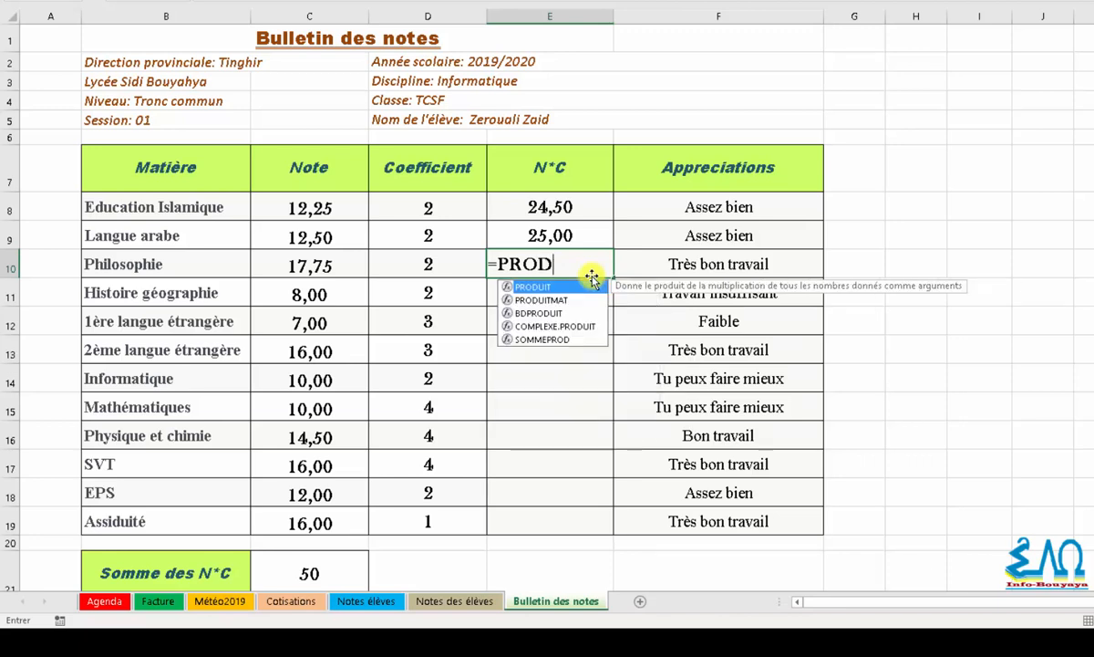
pyautogui.write('UI(')
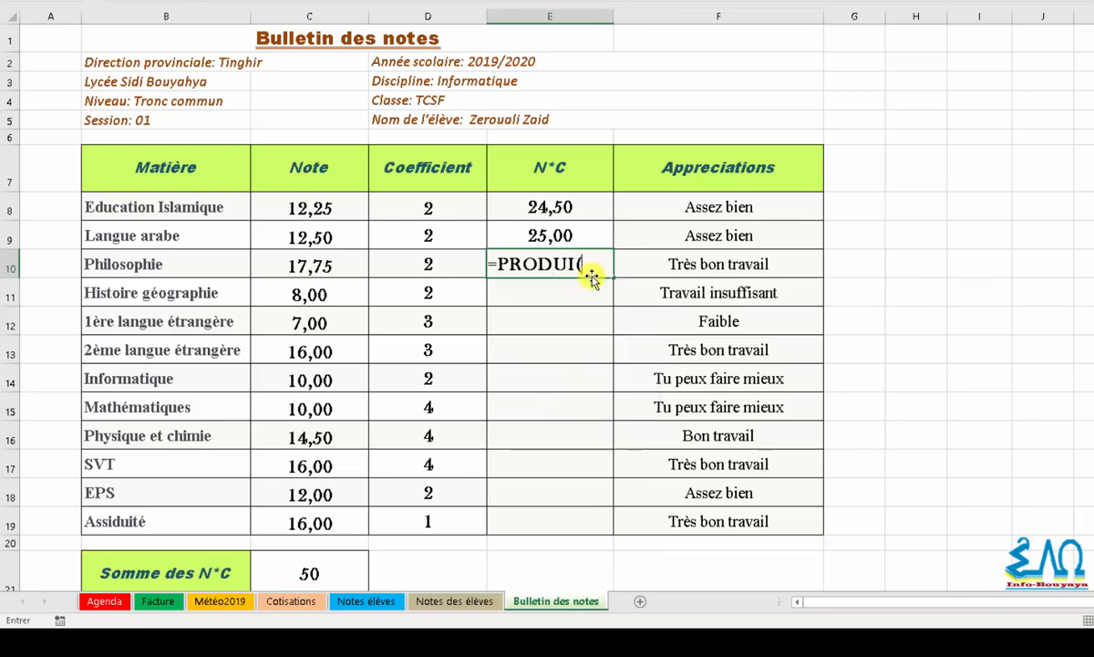
pyautogui.click(326, 272)
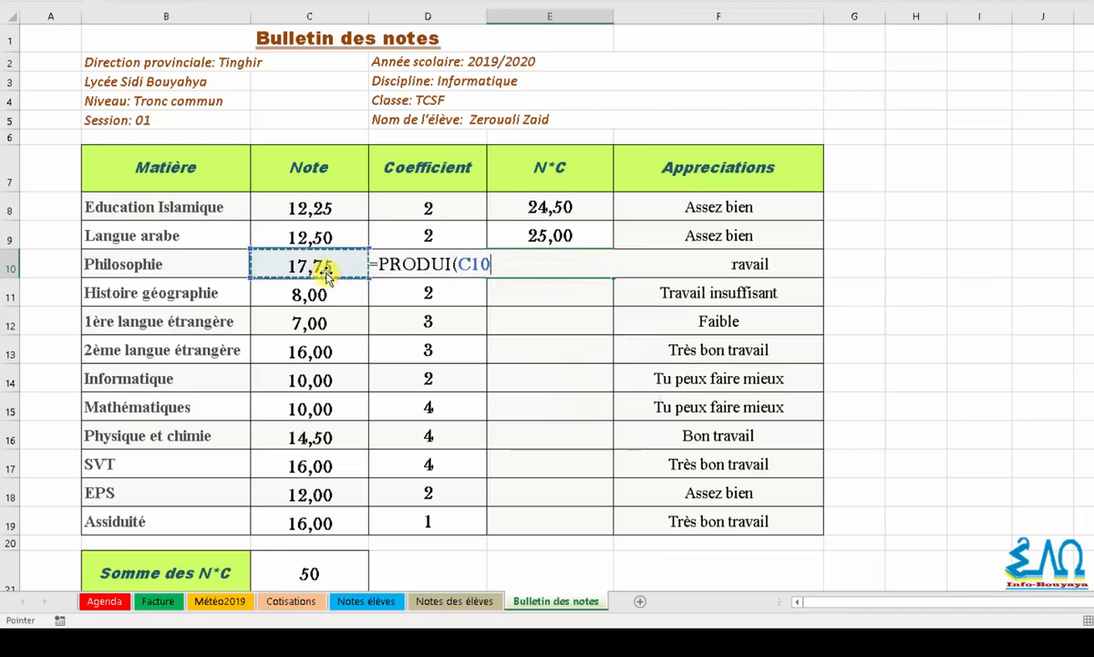
pyautogui.write(';D10)')
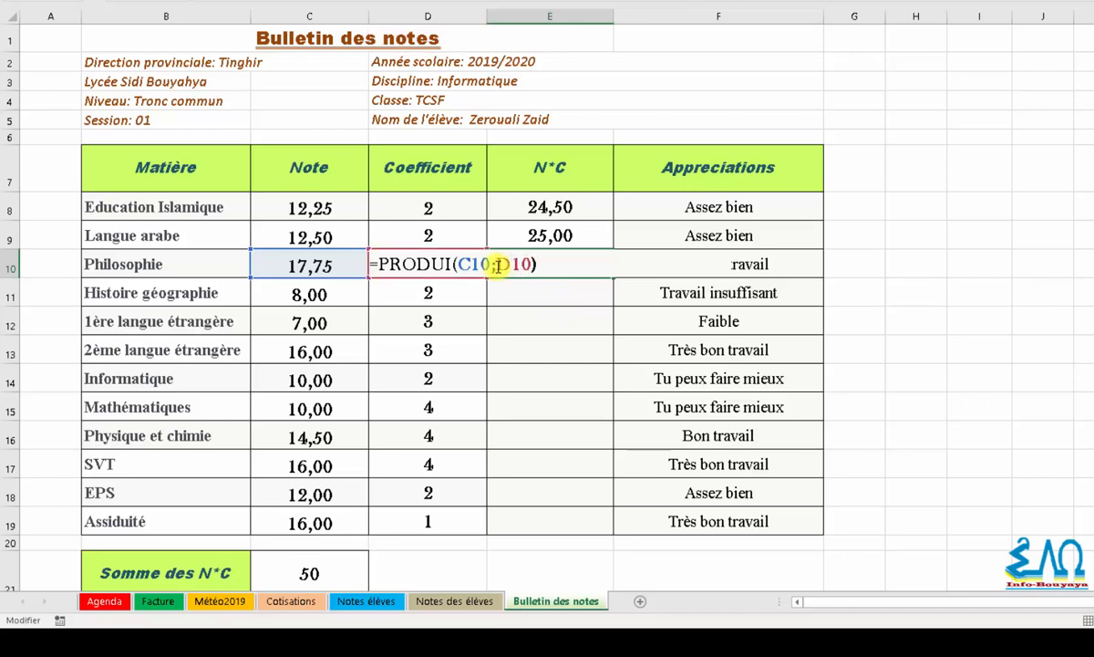
pyautogui.press('Return')
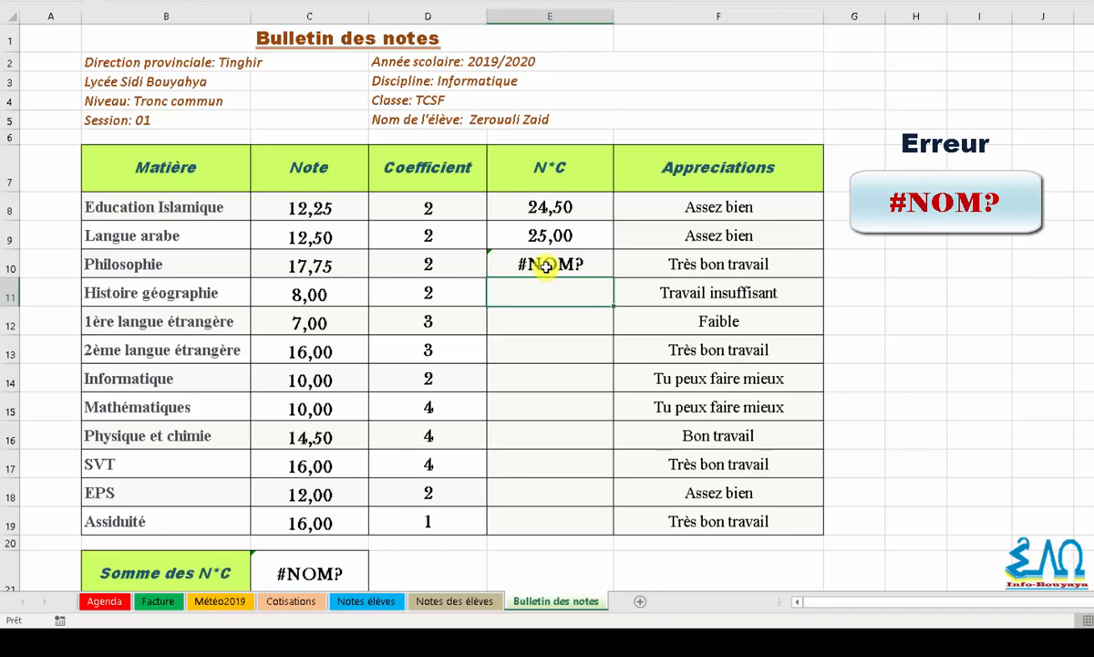
# Step: Correct the function name in E10 to PRODUIT and fill the formula down through E19
pyautogui.click(546, 266)
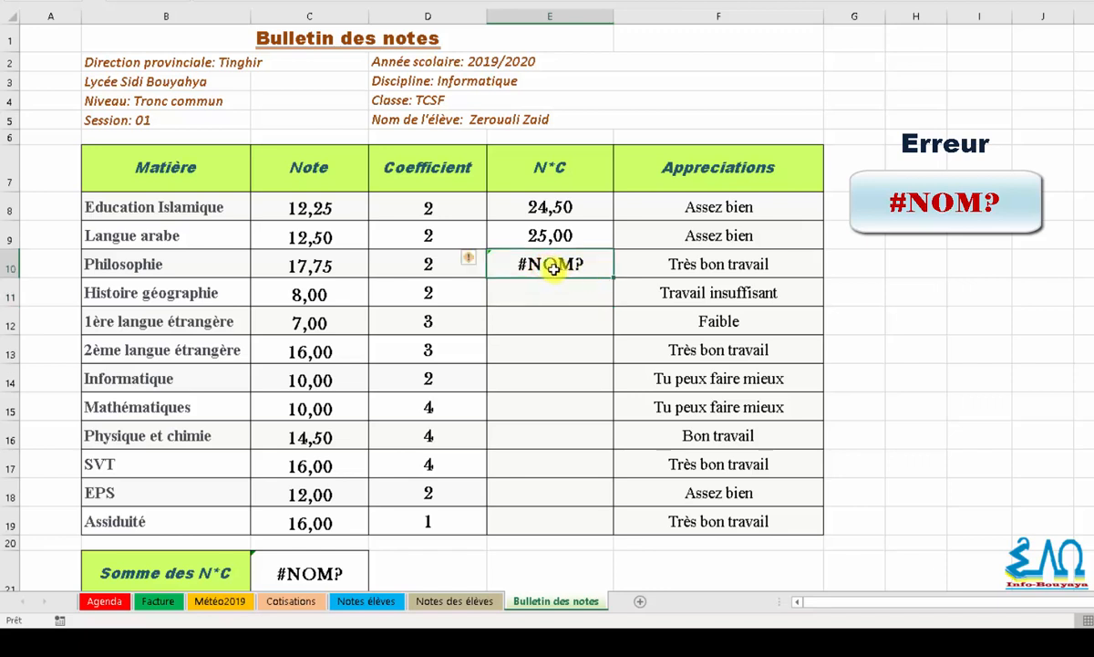
pyautogui.doubleClick(553, 269)
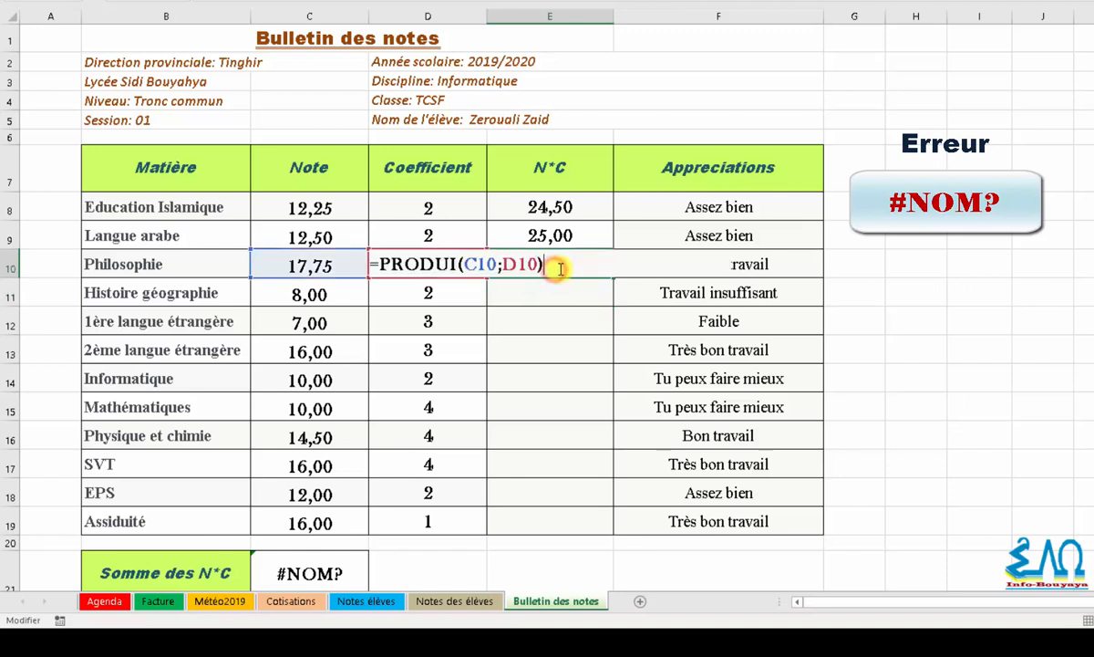
pyautogui.click(460, 268)
pyautogui.write('T')
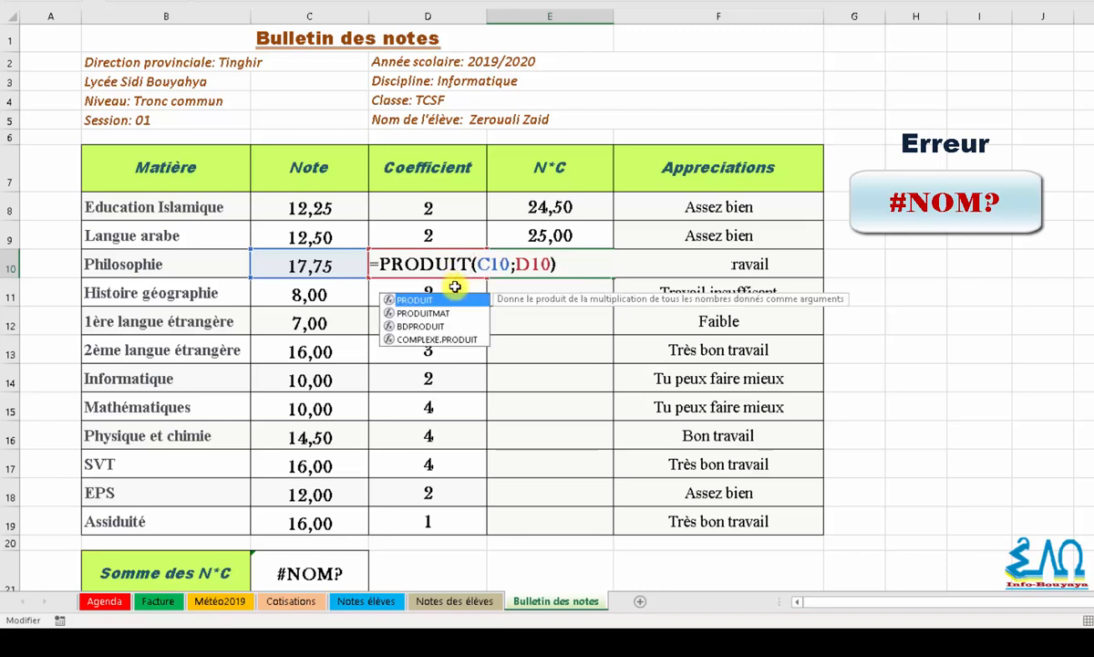
pyautogui.press('Return')
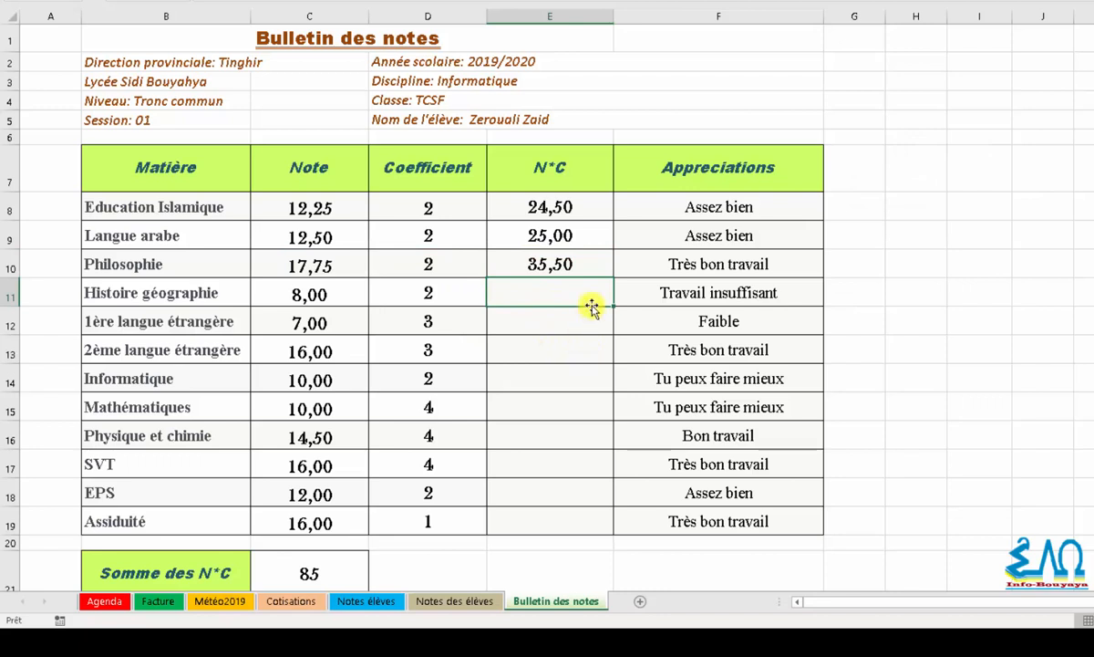
pyautogui.click(587, 267)
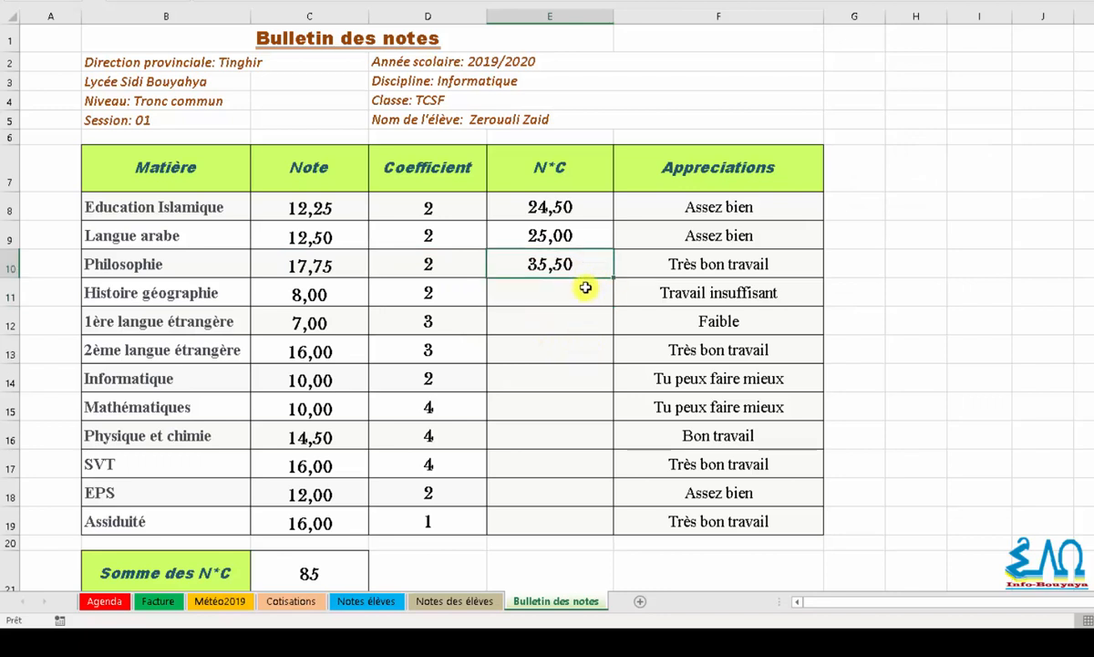
pyautogui.moveTo(613, 276); pyautogui.dragTo(619, 525)
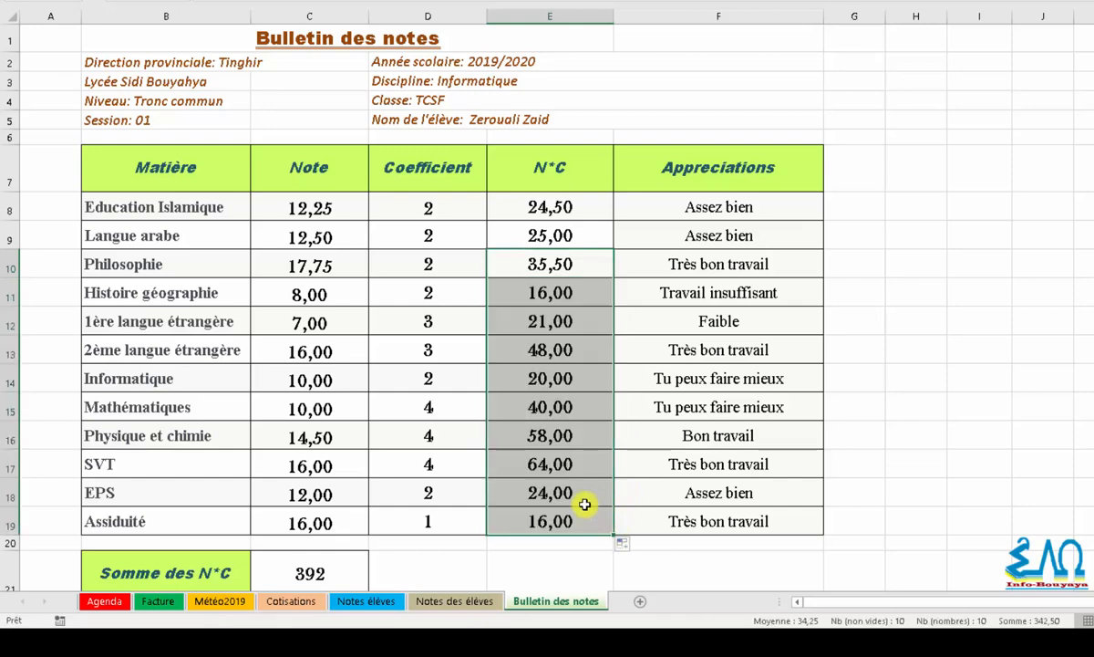
# Step: Enter =C21/C22 in C23 to compute the Moyenne de l'élève
pyautogui.scroll(-3, 584, 503)
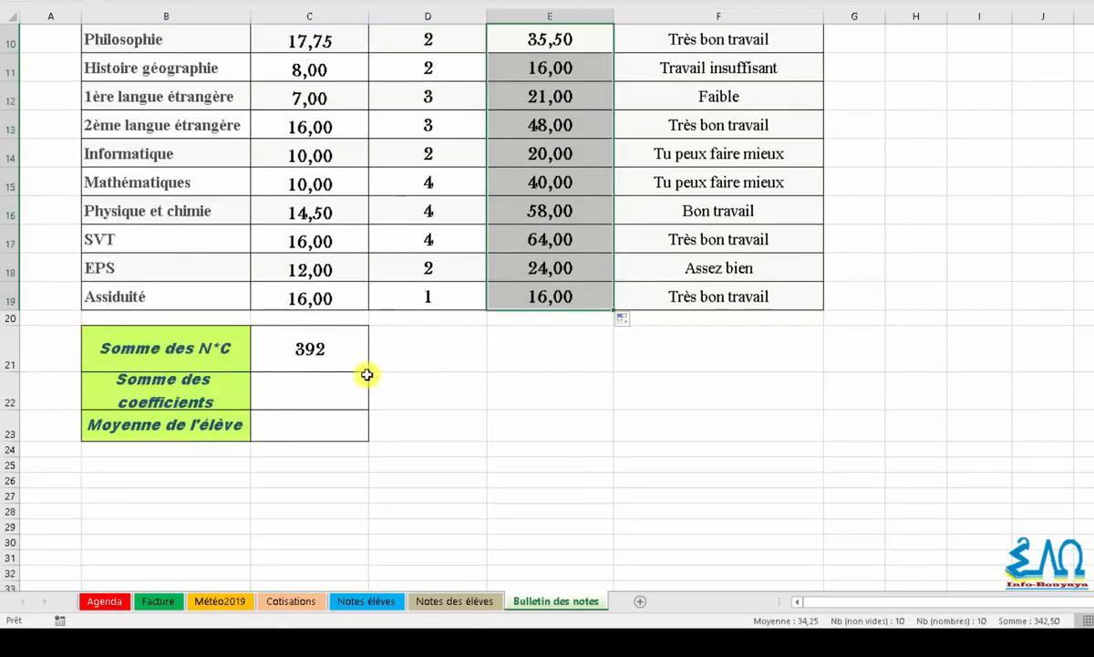
pyautogui.click(285, 425)
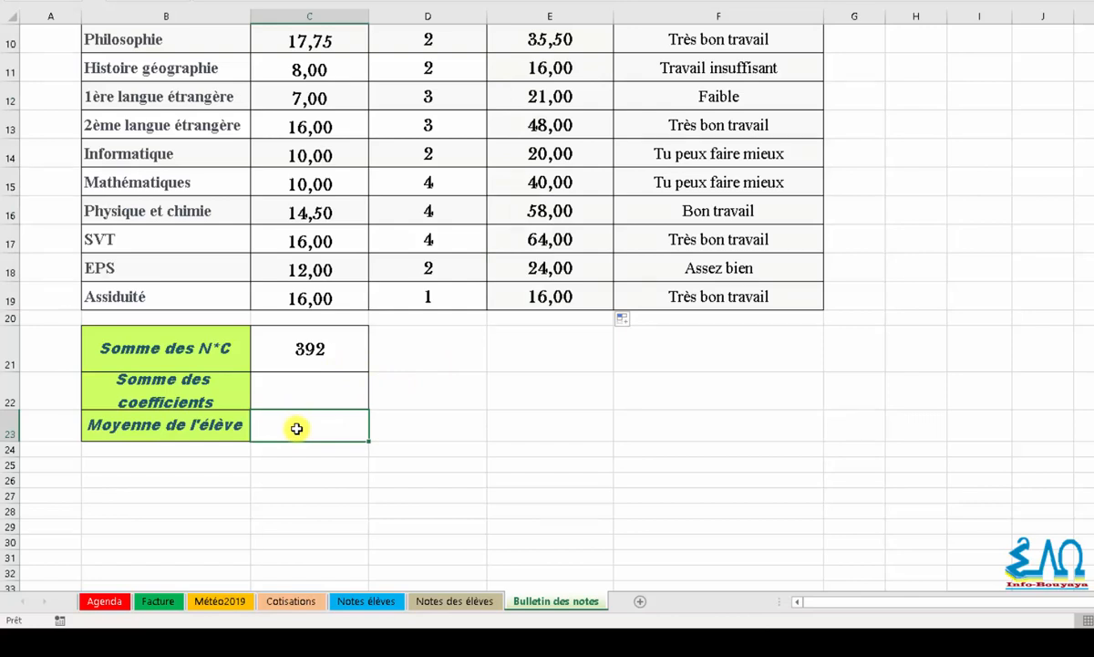
pyautogui.click(298, 427)
pyautogui.write('=')
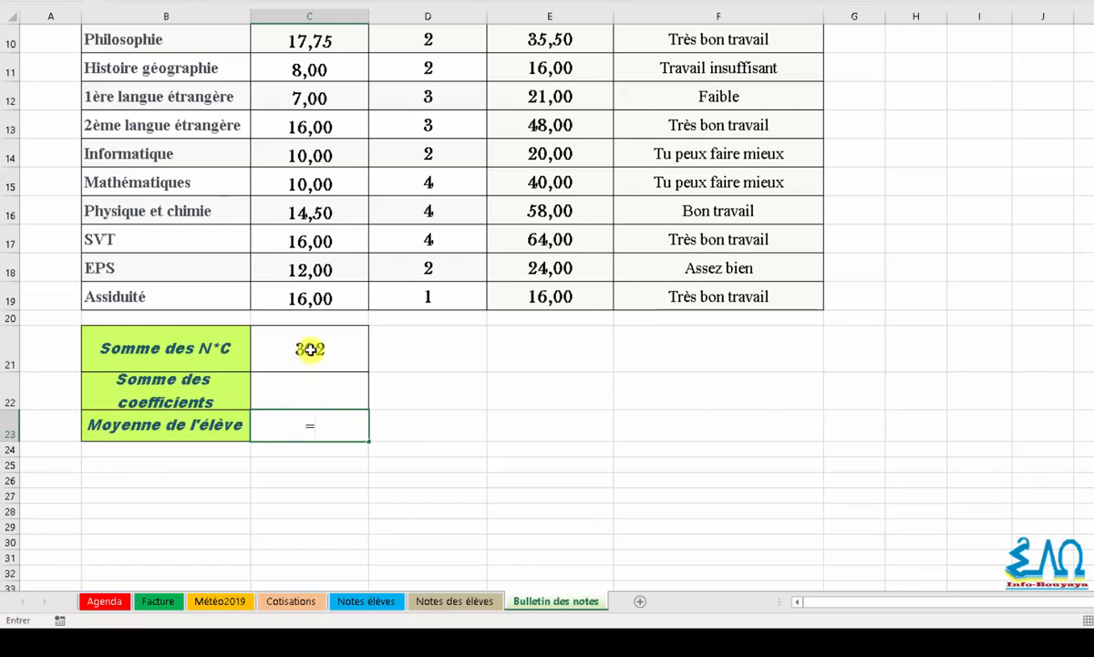
pyautogui.click(310, 348)
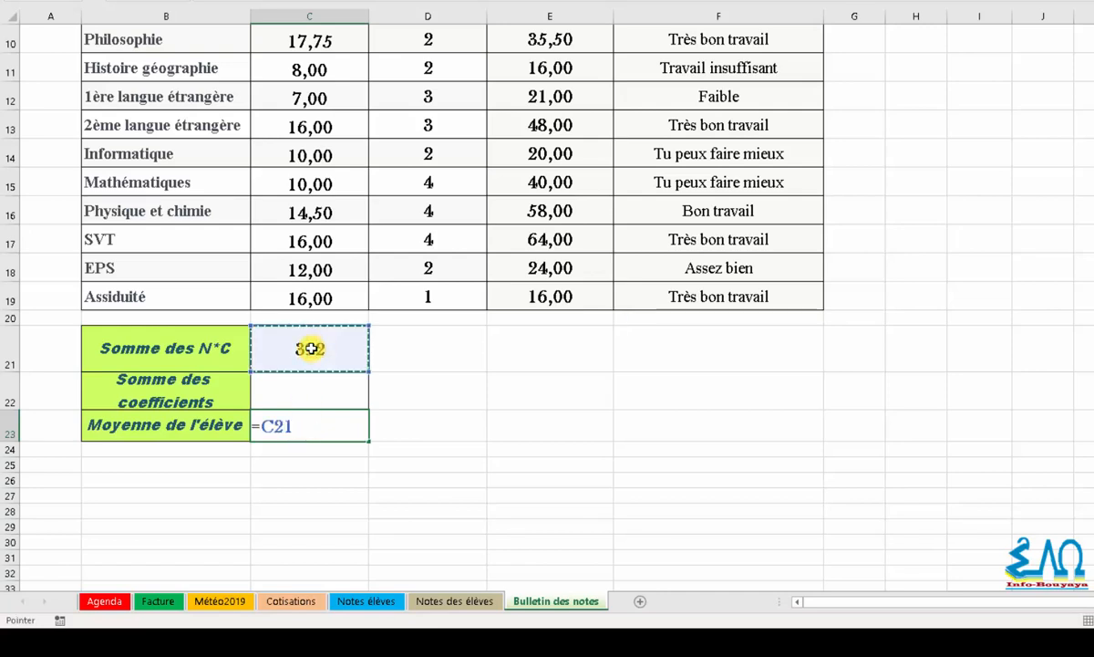
pyautogui.write('/')
pyautogui.click(324, 390)
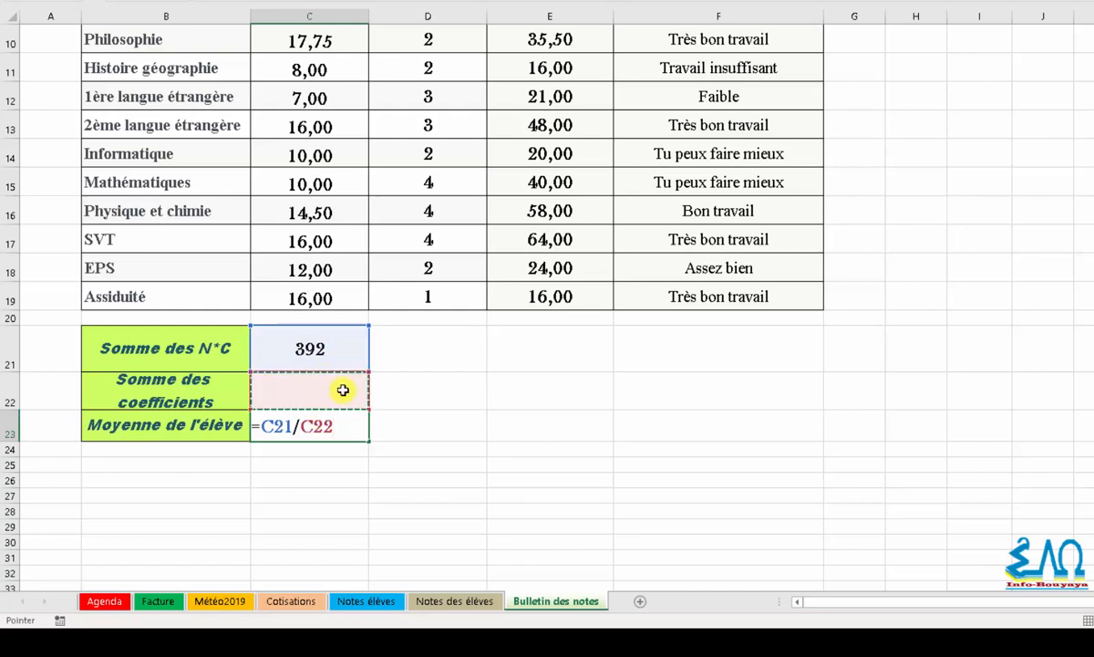
pyautogui.press('Return')
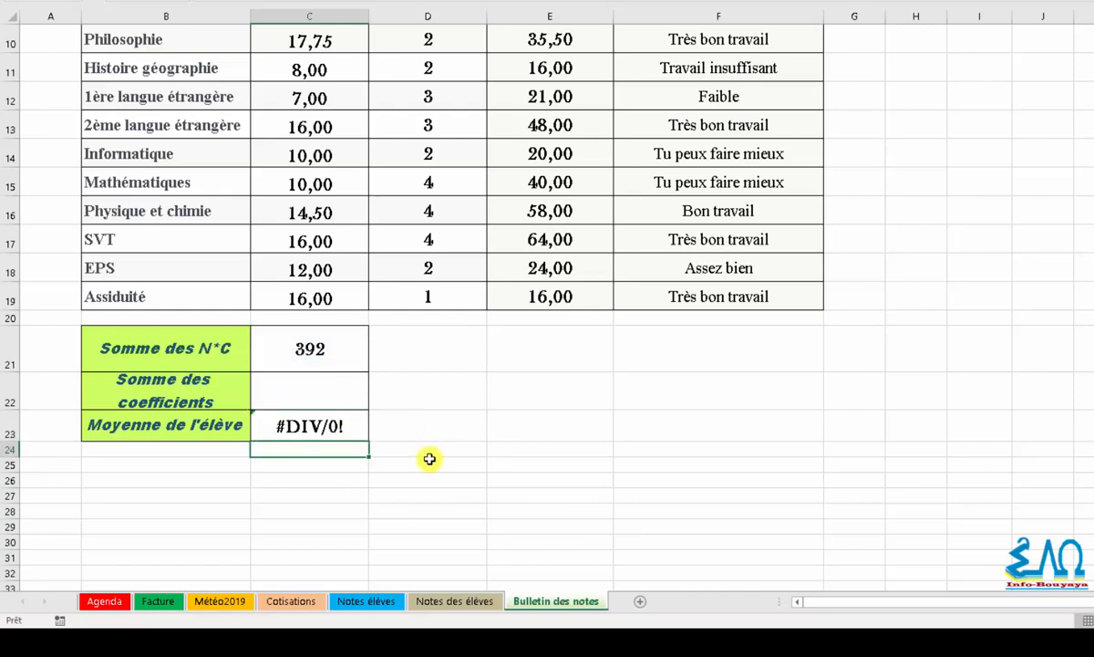
# Step: Enter =SOMME(D8:D19) in C22 to total the coefficients
pyautogui.click(352, 435)
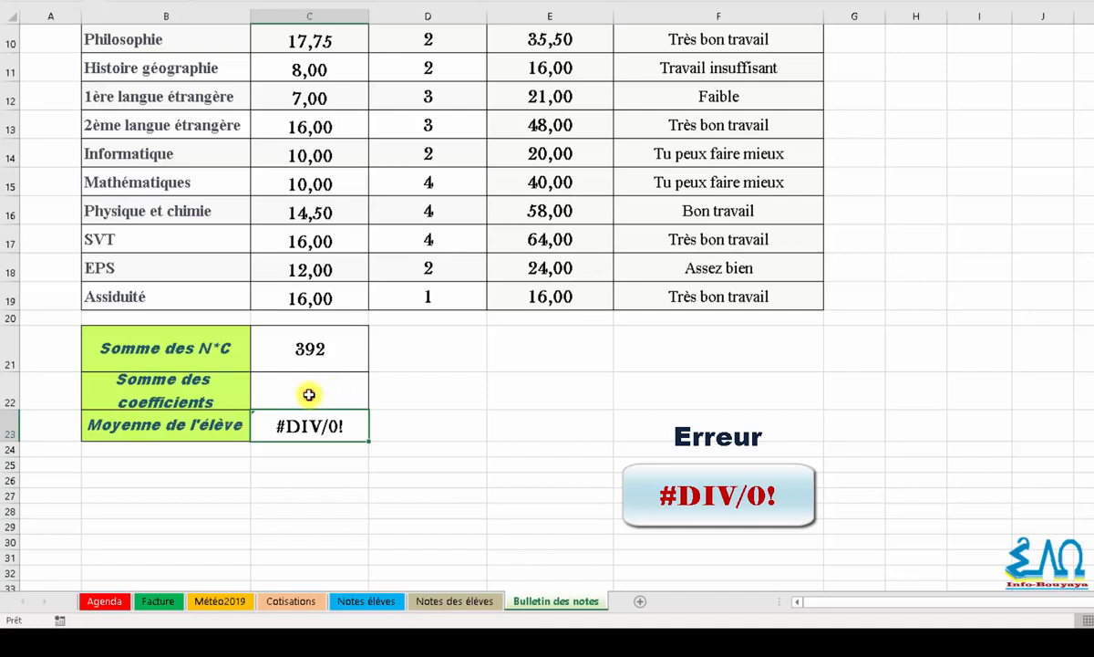
pyautogui.click(310, 394)
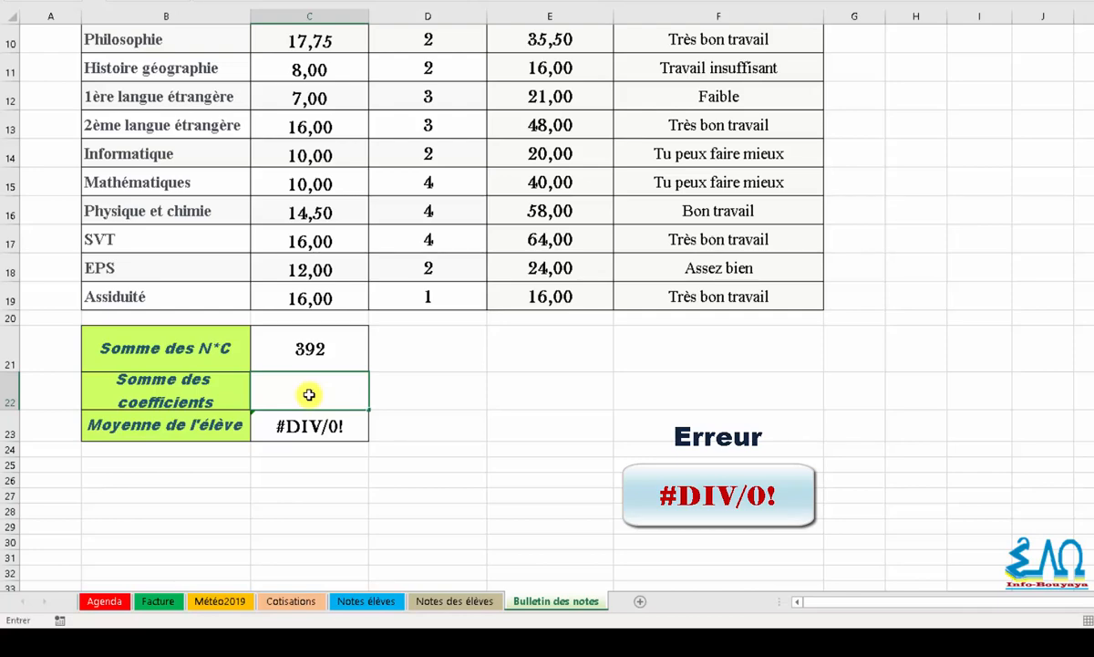
pyautogui.write('=SOMME(')
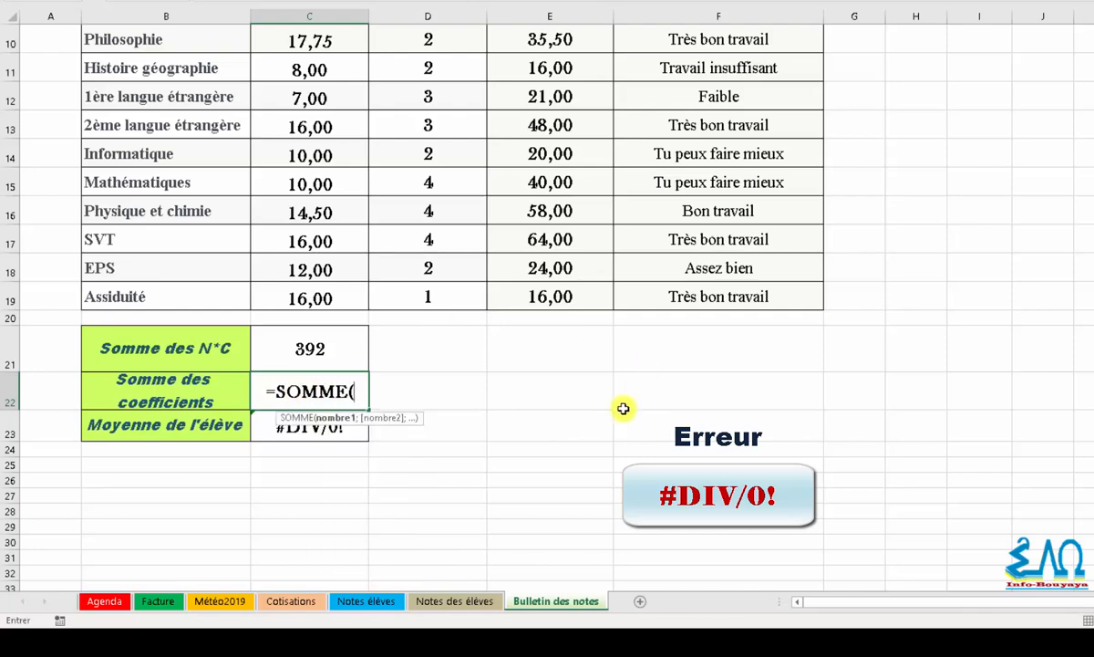
pyautogui.scroll(1, 626, 409)
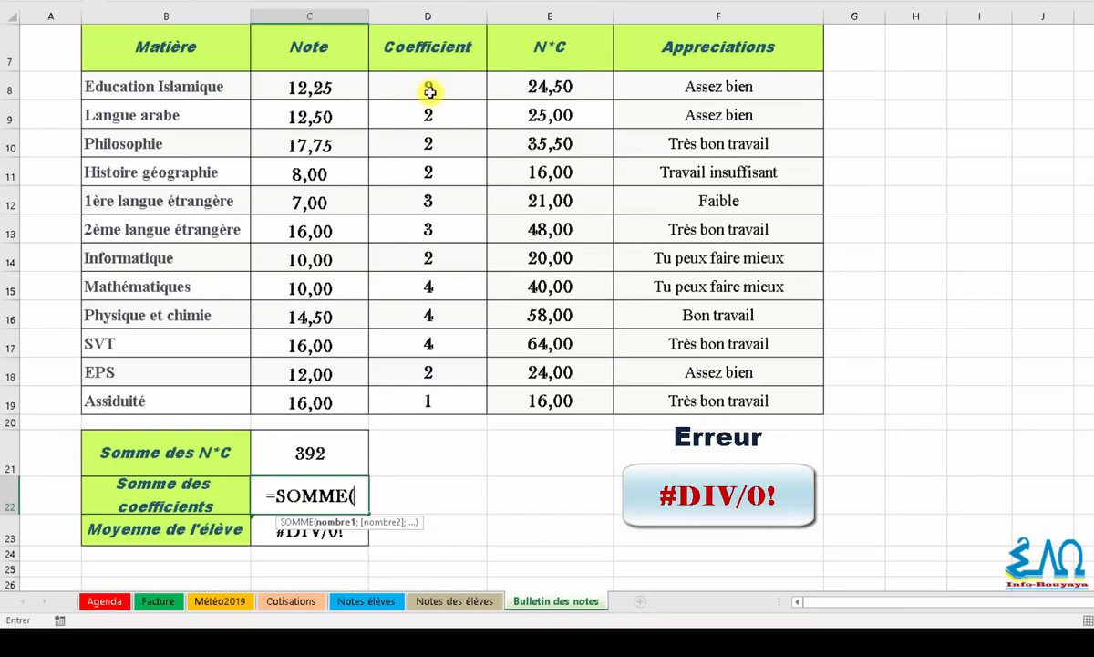
pyautogui.moveTo(412, 88); pyautogui.dragTo(443, 394)
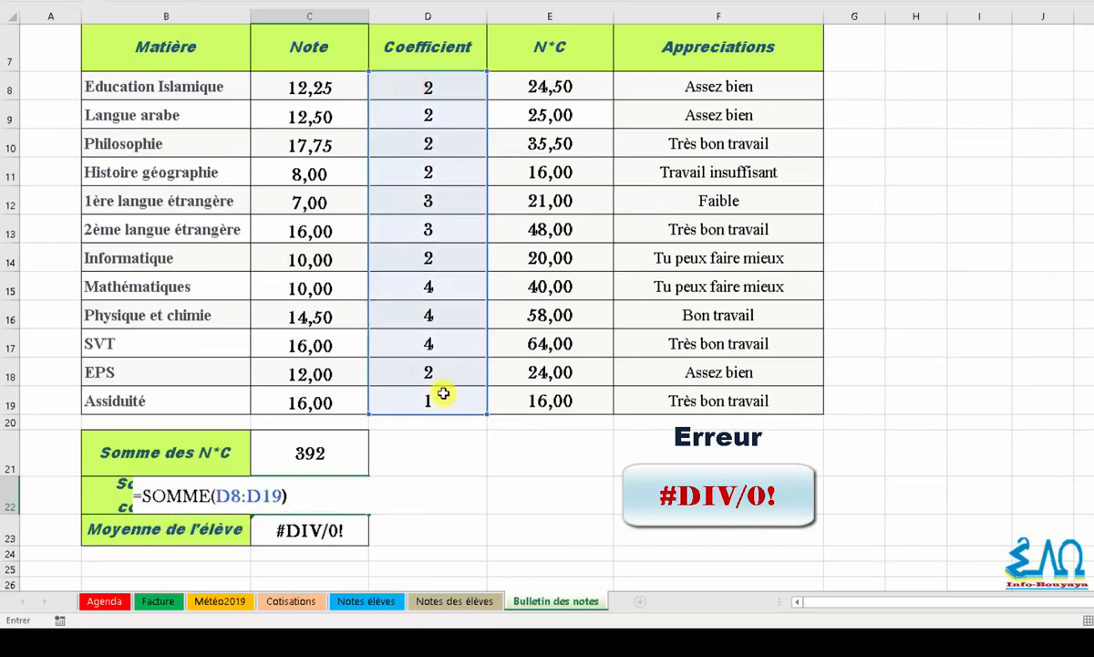
pyautogui.press('Return')
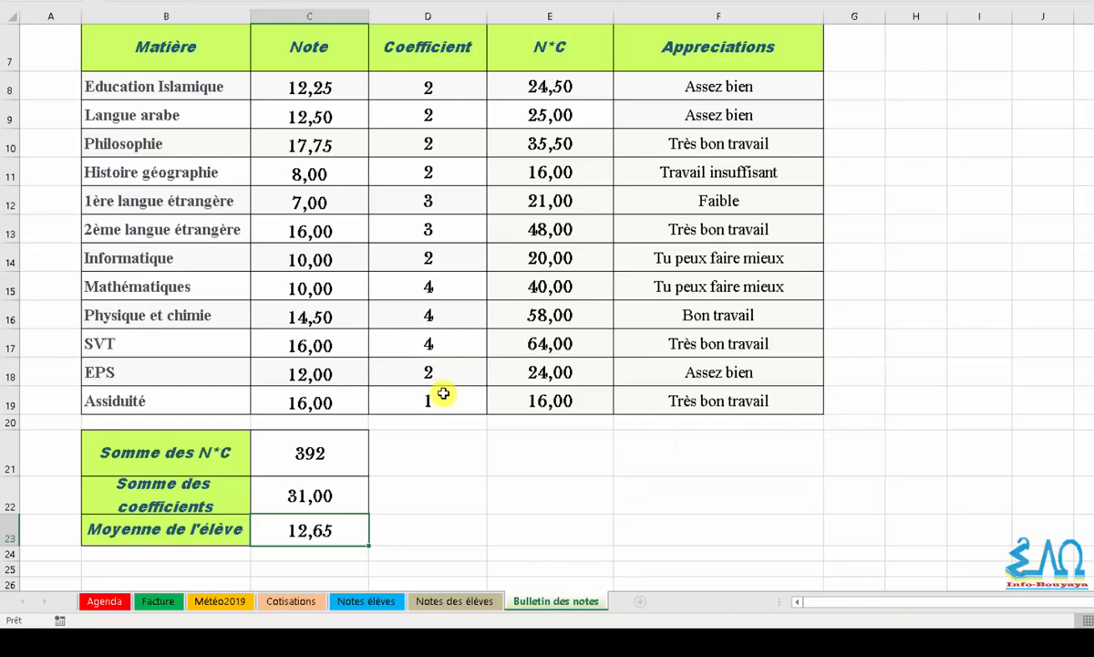